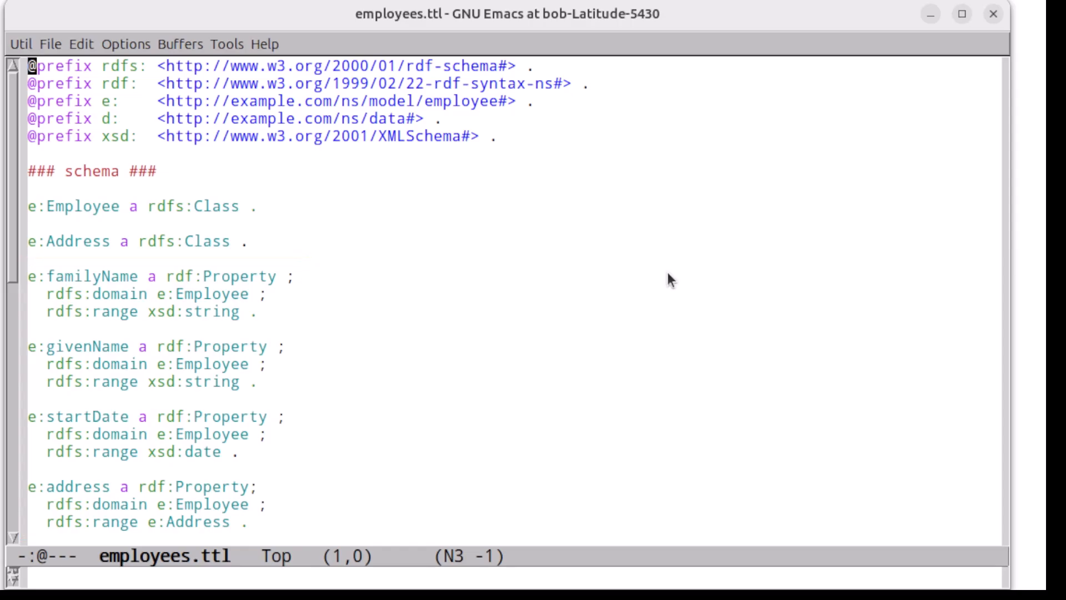
Read through the schema and the instance data in employees.ttl.
key("Down")
key("Down")
key("Down")
key("Down")
key("Down")
key("Down")
key("Down")
key("Down")
key("Down")
key("Down")
key("Down")
key("Down")
key("Down")
key("Down")
key("Down")
key("Down")
key("Down")
key("Down")
key("Down")
key("Down")
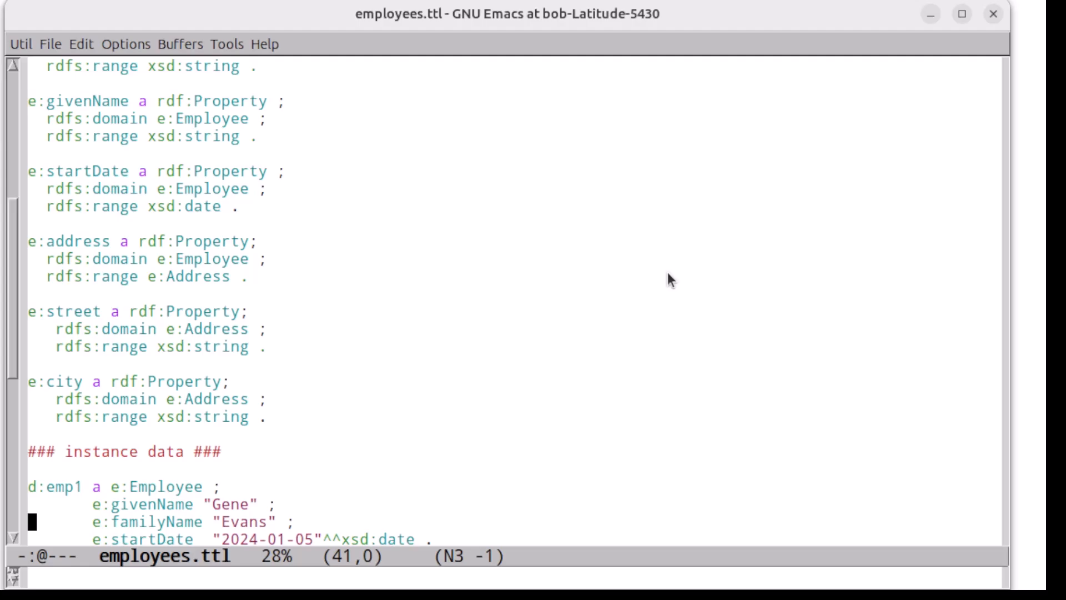
key("Down")
key("Down")
key("Down")
key("Down")
key("Down")
key("Down")
key("Down")
key("Down")
key("Down")
key("Down")
key("Down")
key("Down")
key("Down")
key("Down")
key("Down")
key("Down")
key("Down")
key("Down")
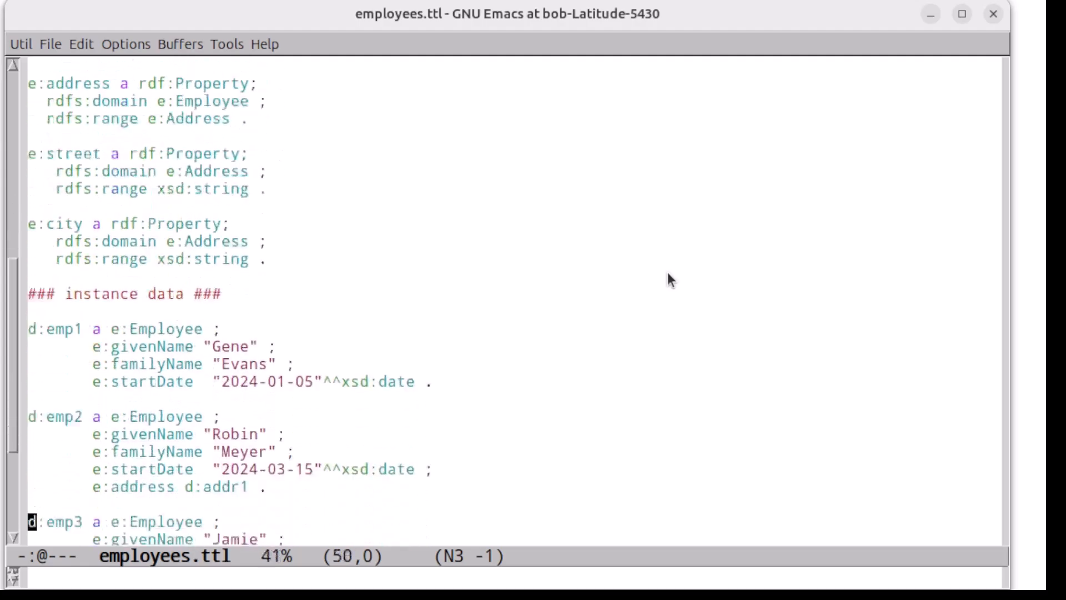
key("Down")
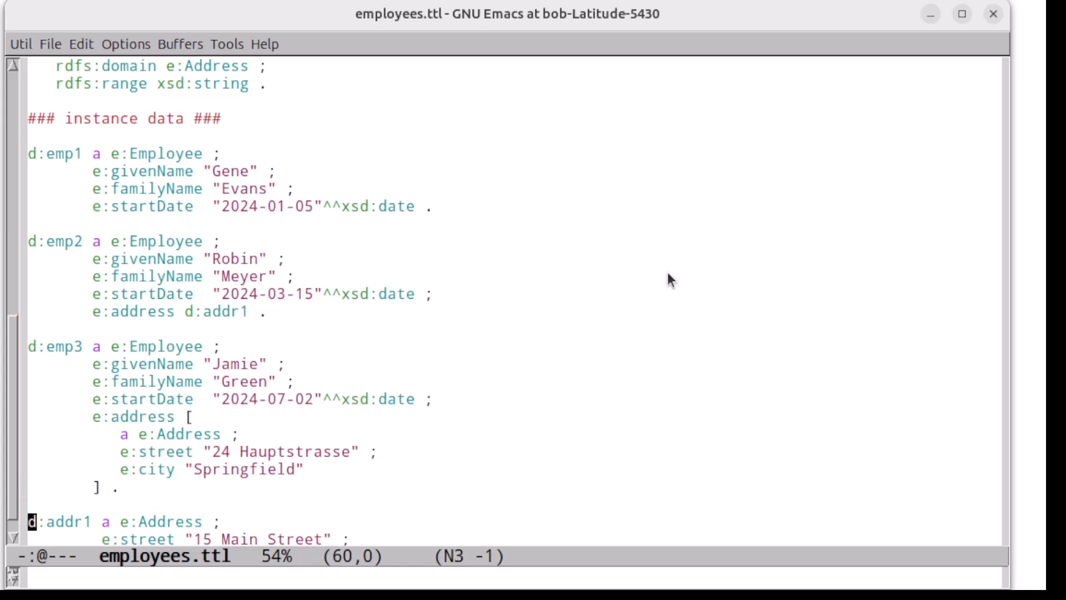
Switch to empshapes.ttl and examine the GraphQL schema definition and the employee and address shapes.
key("ctrl+x")
key("b")
key("Return")
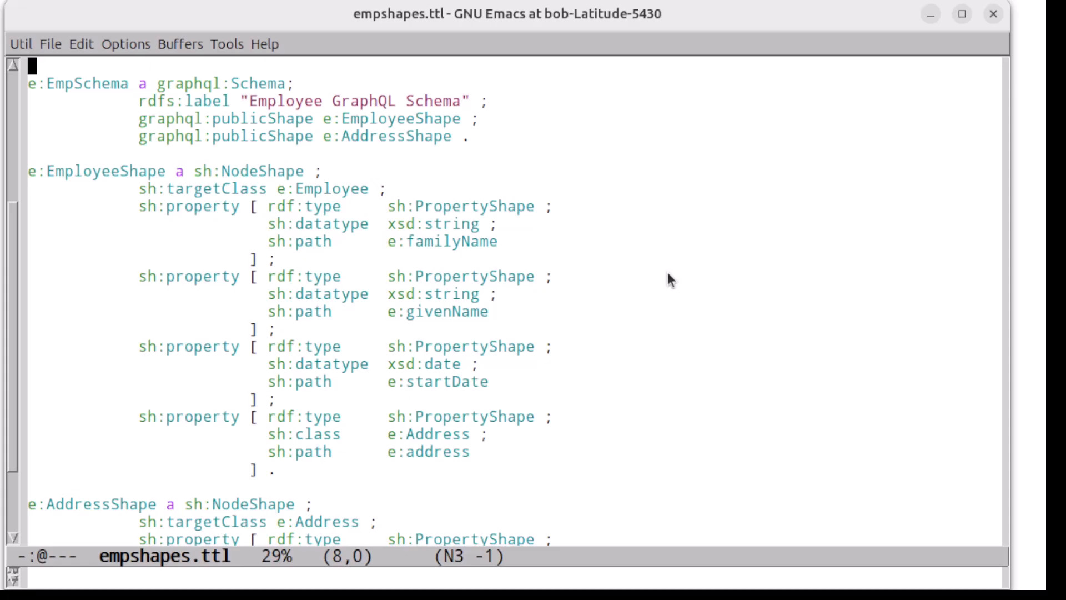
scroll(670, 280, "down", 3)
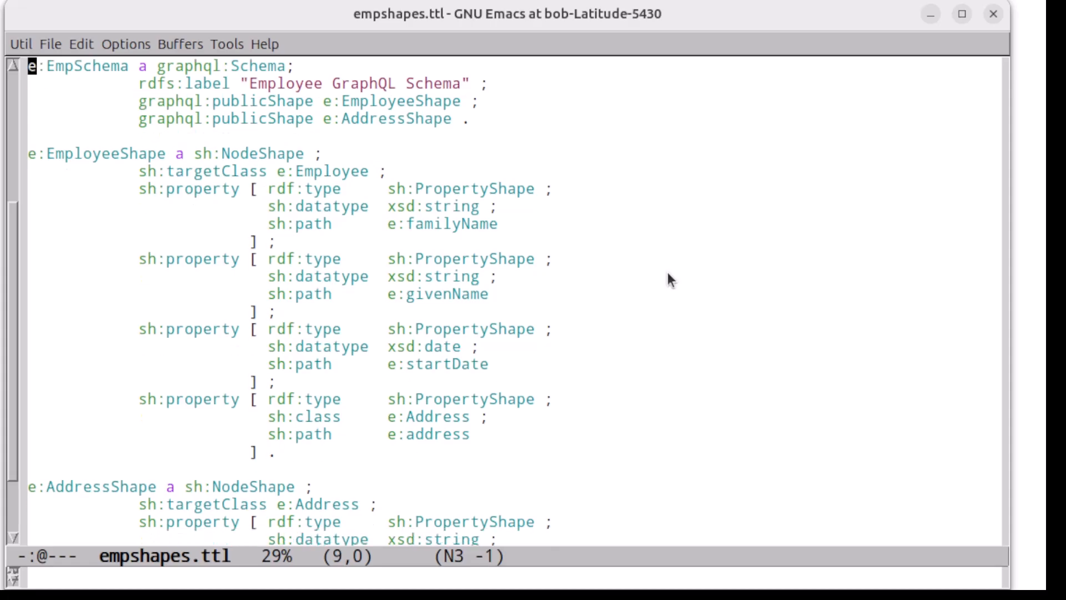
scroll(670, 279, "down", 8)
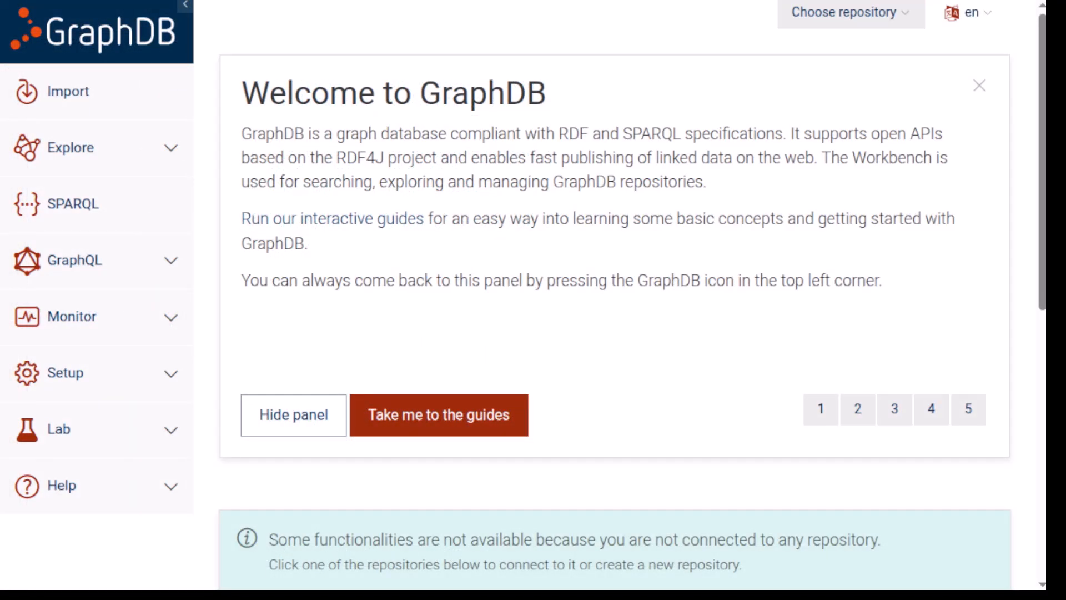
Switch to GraphDB and start a new GraphDB repository with the ID employees.
left_click(107, 373)
left_click(95, 413)
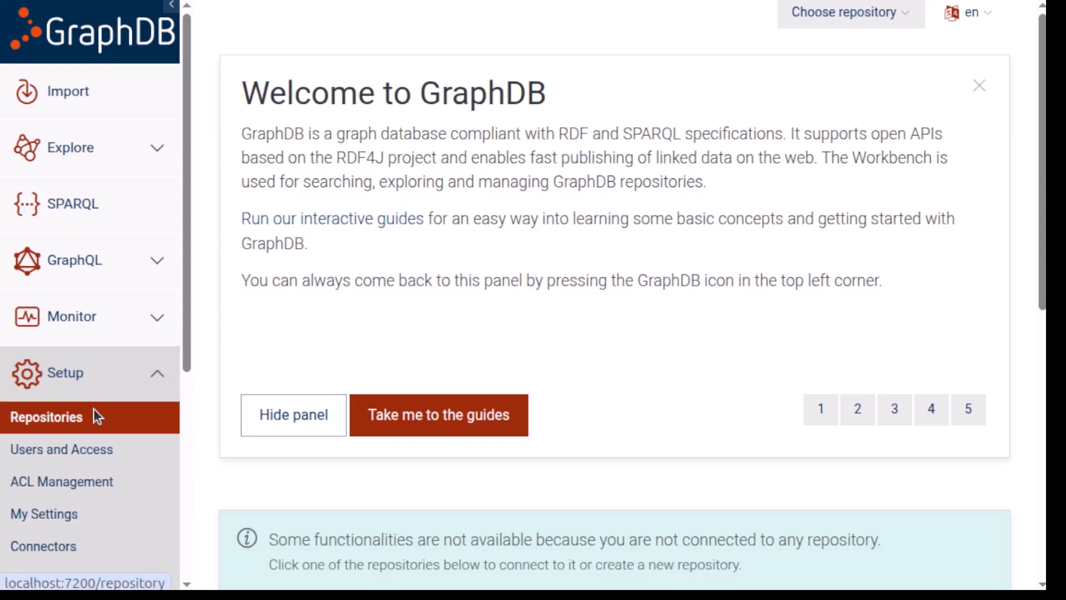
left_click(350, 218)
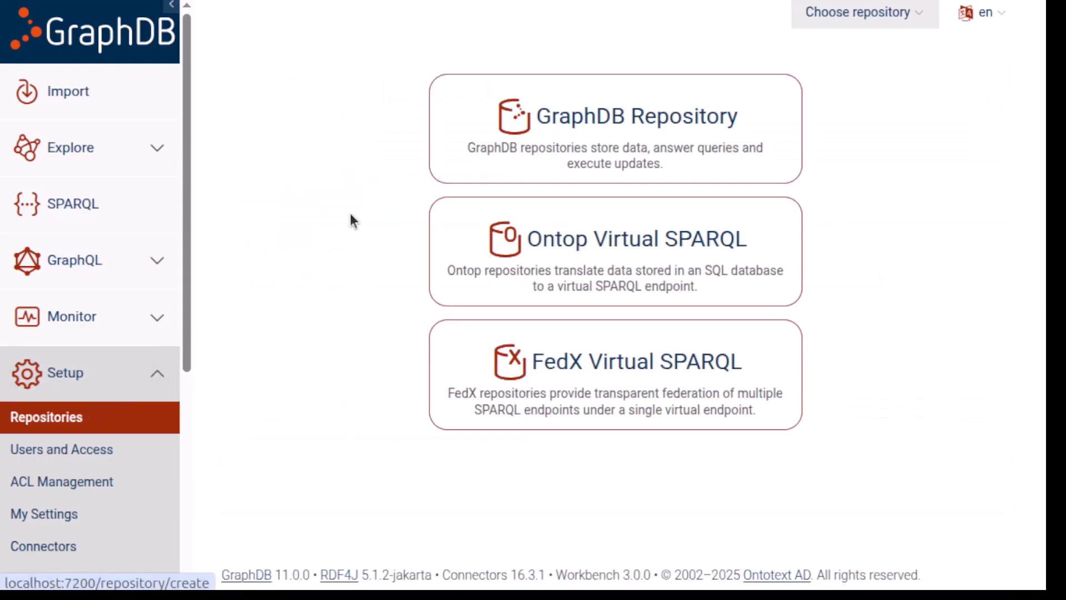
left_click(549, 114)
type("employees")
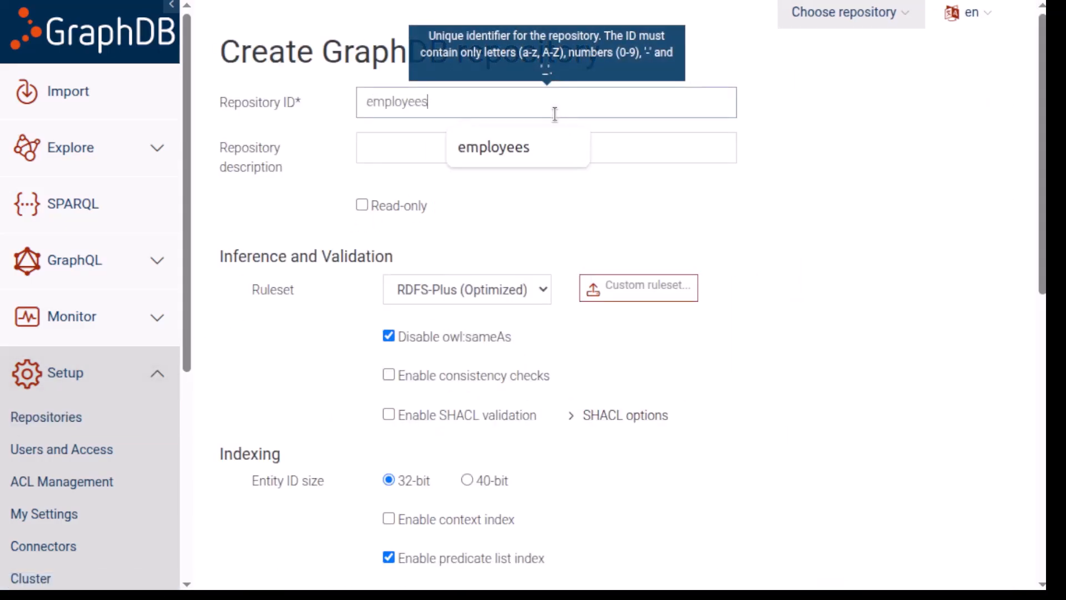
Set the repository's ruleset to No inference and create the repository.
key("Tab")
left_click(538, 293)
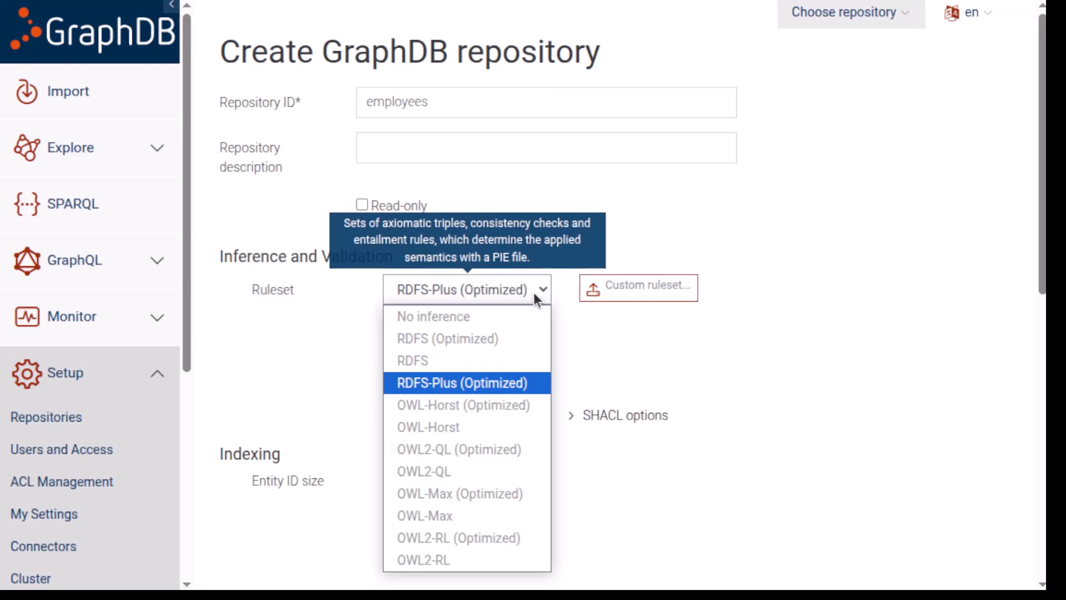
left_click(430, 315)
scroll(803, 450, "down", 10)
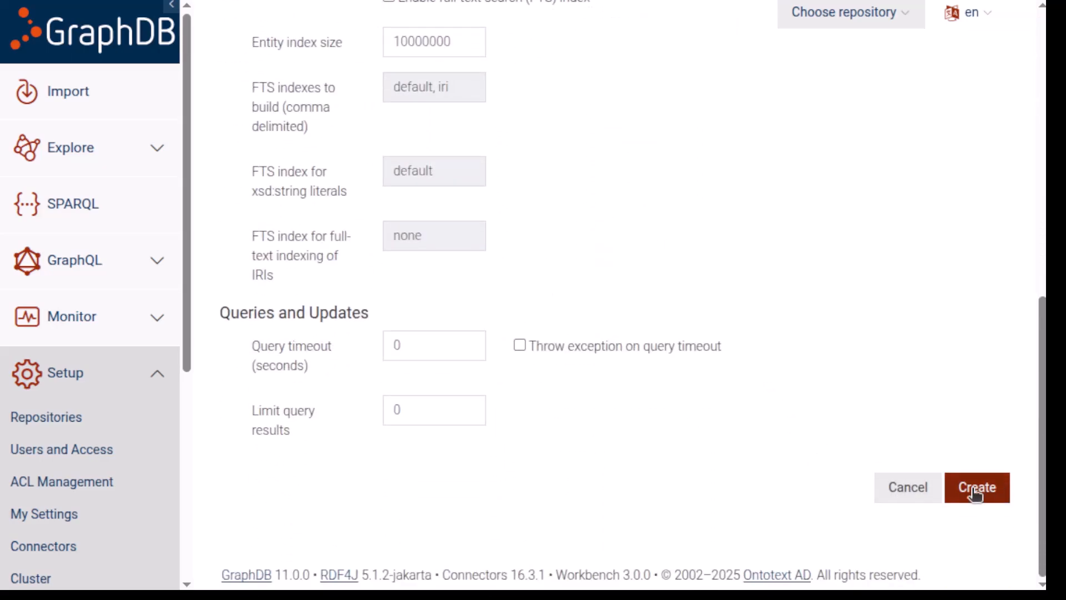
left_click(974, 488)
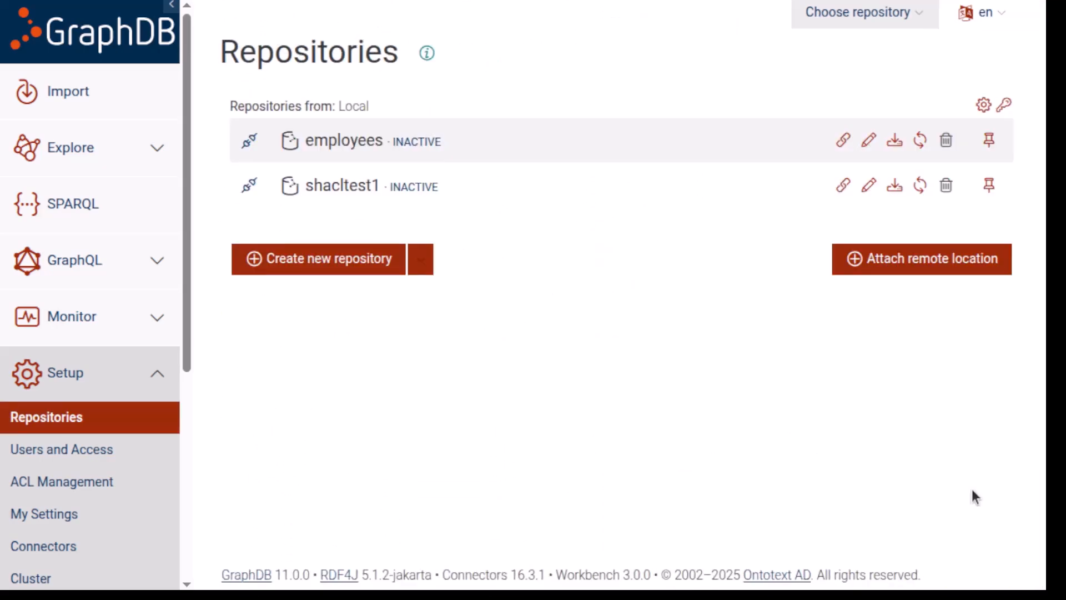
Connect to the employees repository and import employees.ttl with the target graph taken from the data.
left_click(250, 141)
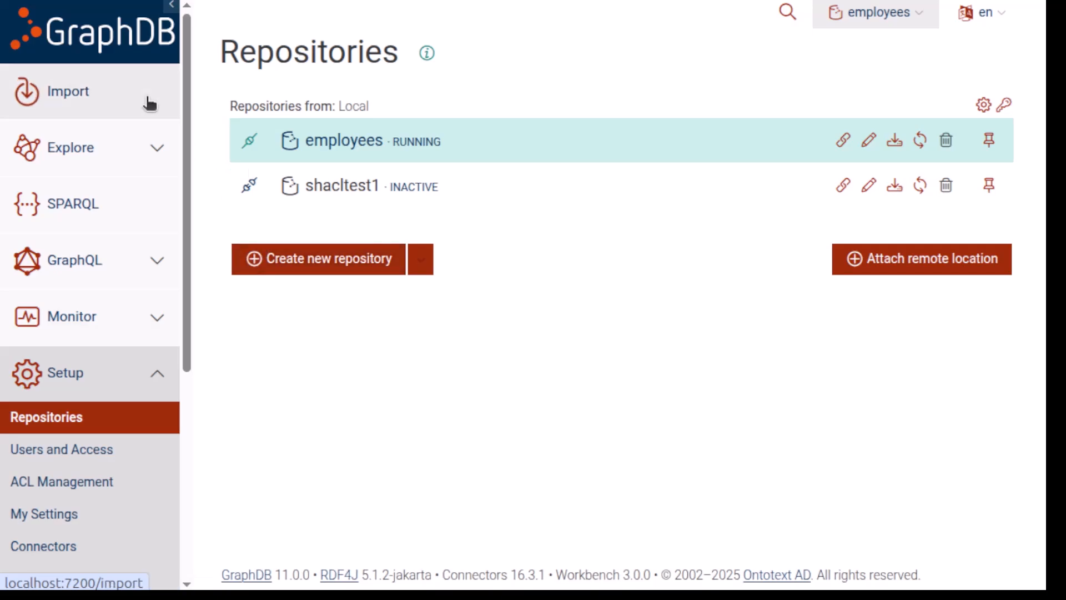
left_click(111, 102)
left_click(314, 167)
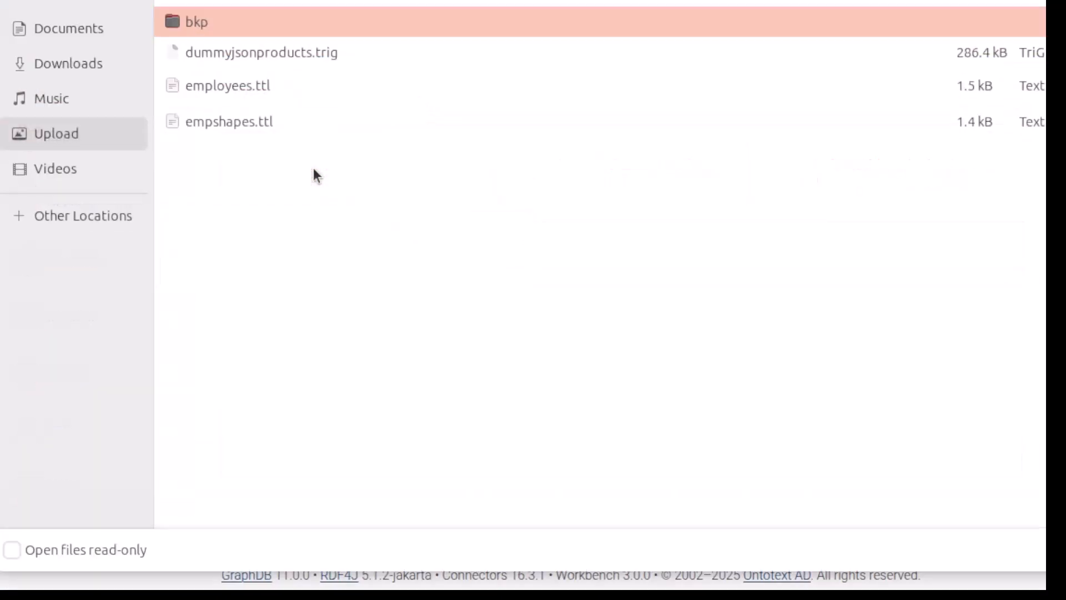
left_click(245, 92)
double_click(244, 93)
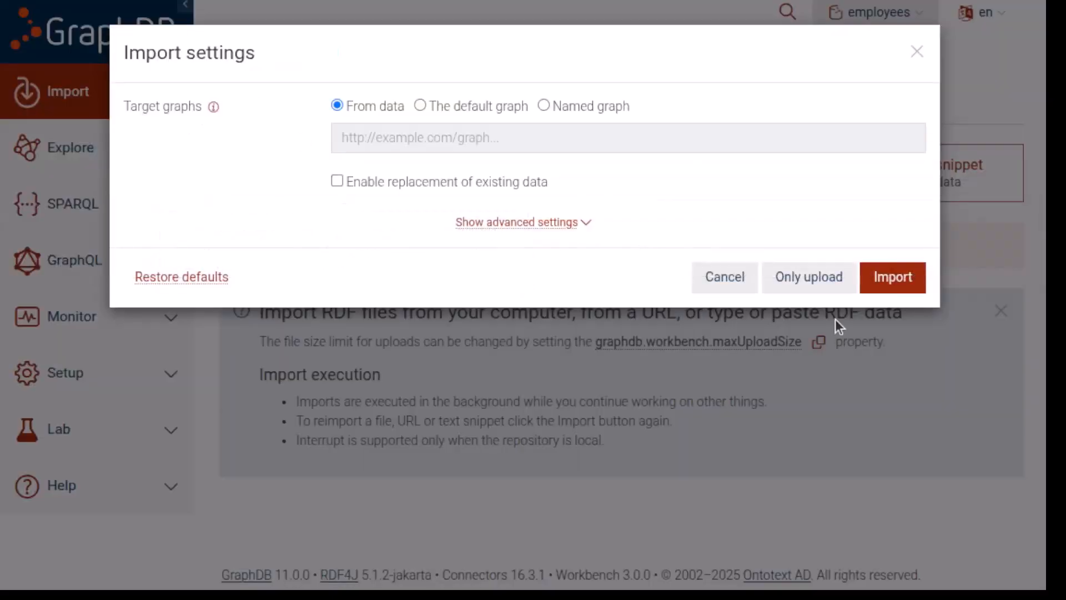
left_click(902, 274)
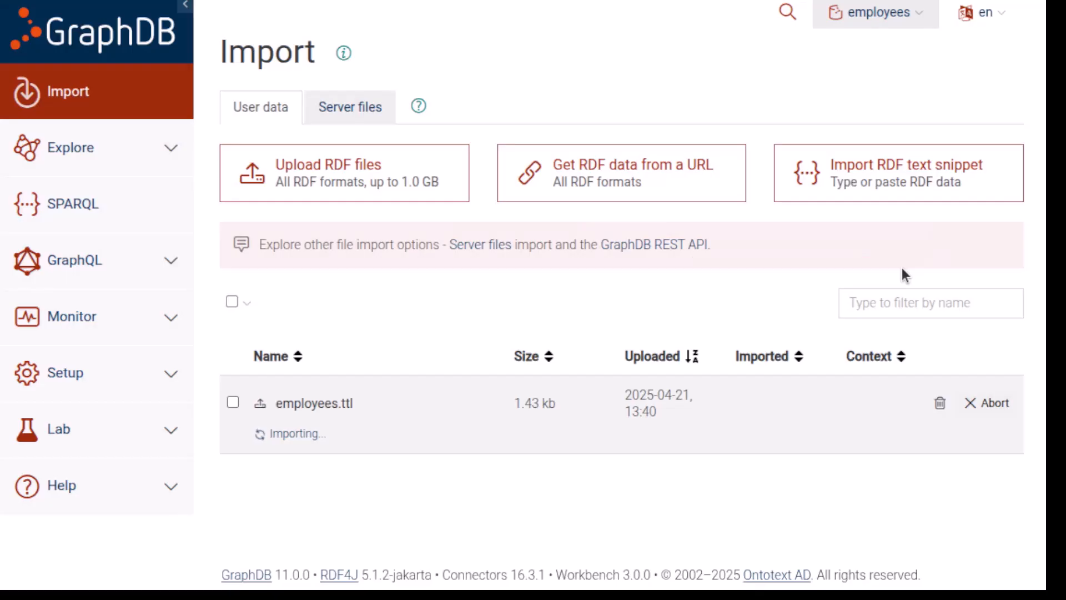
Upload and import empshapes.ttl into the employees repository with the target graph taken from the data.
left_click(375, 177)
left_click(231, 122)
double_click(231, 122)
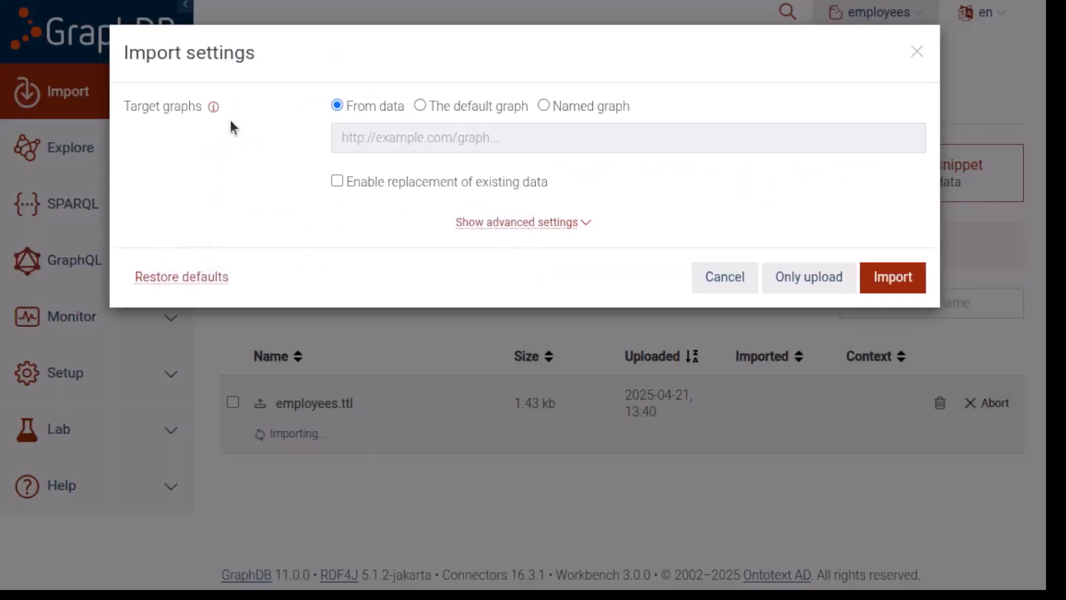
left_click(892, 278)
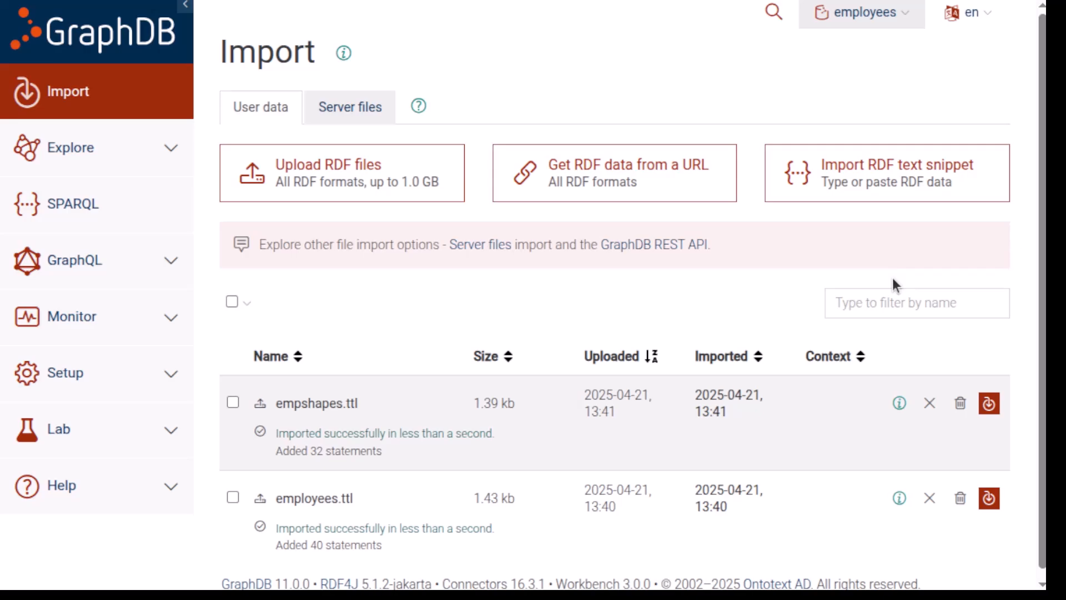
Start a new GraphQL endpoint from the employees repository and include the Employee GraphQL Schema shape for generation.
left_click(95, 266)
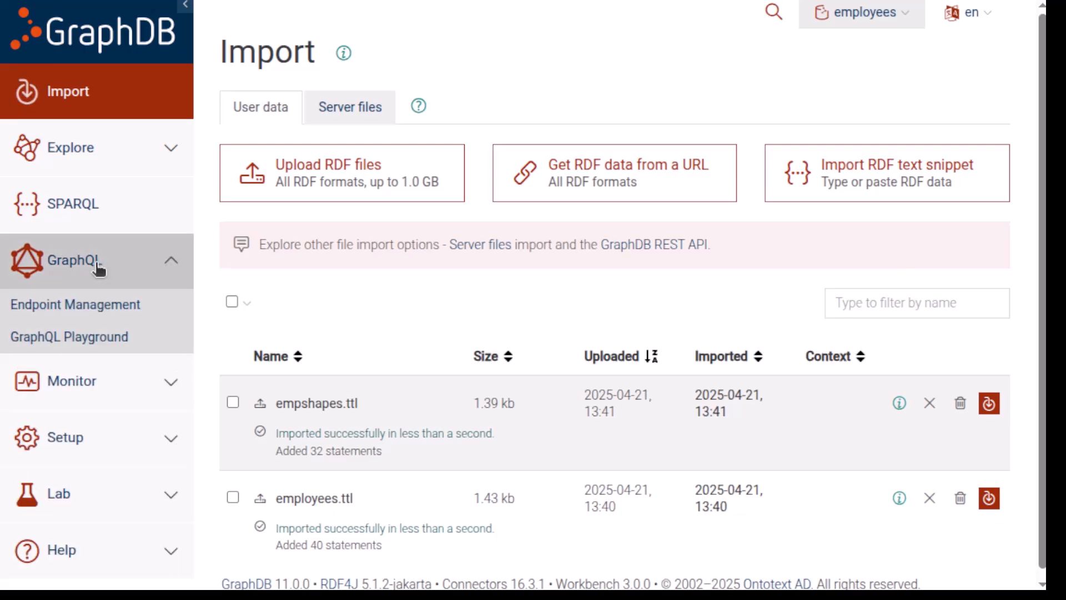
left_click(124, 307)
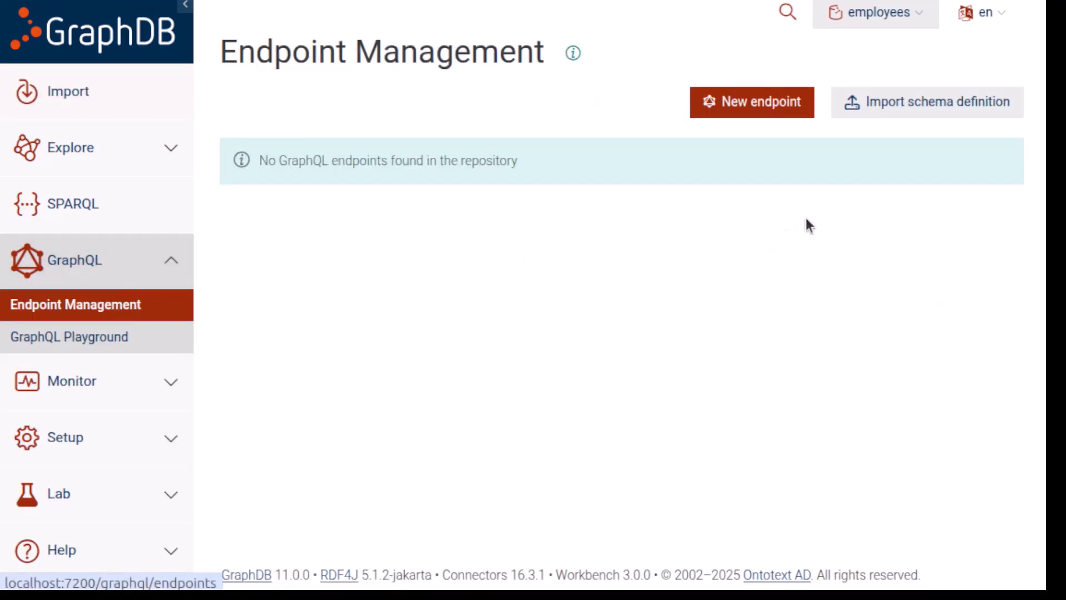
left_click(765, 104)
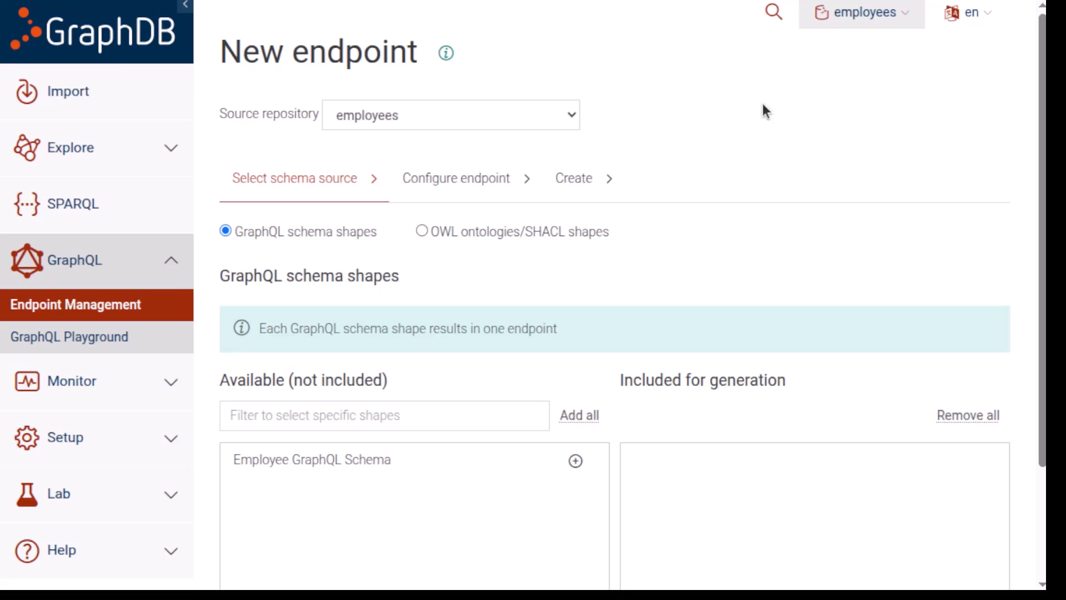
mouse_move(332, 243)
left_click(577, 460)
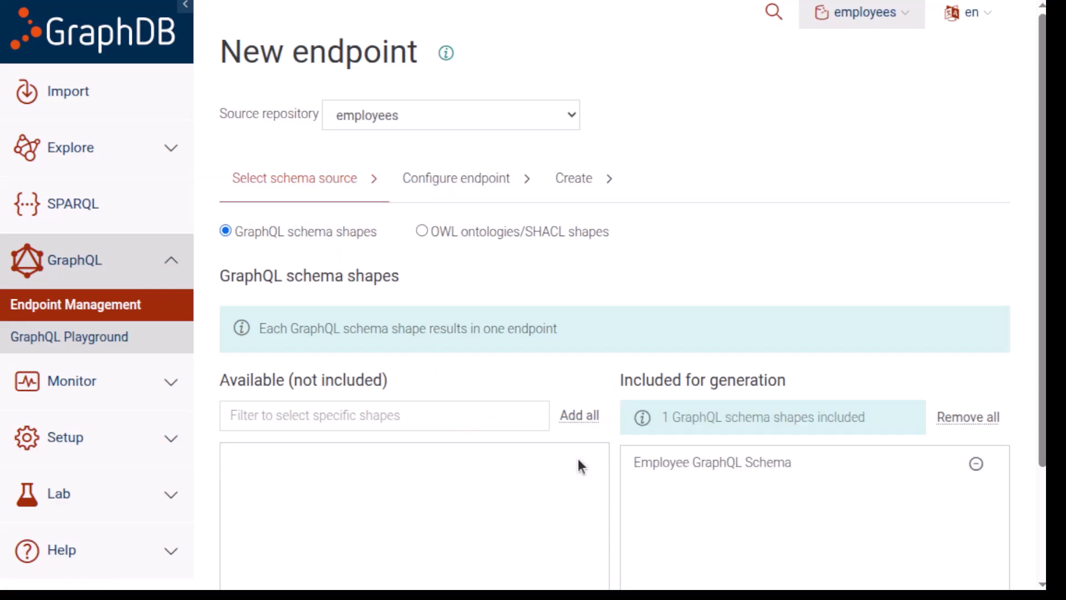
scroll(611, 419, "down", 3)
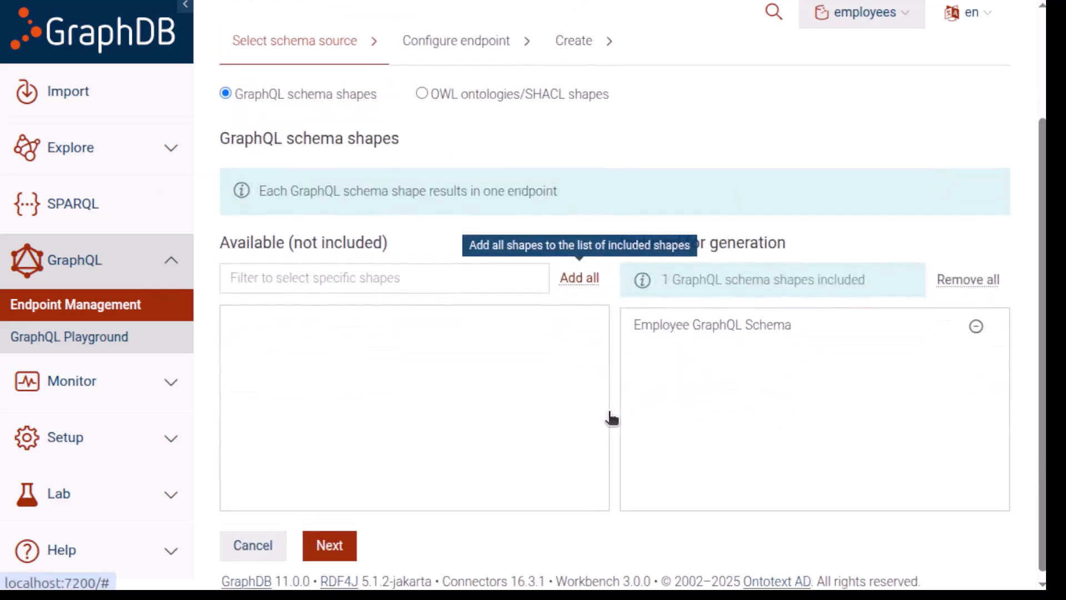
scroll(610, 419, "up", 2)
scroll(556, 417, "down", 2)
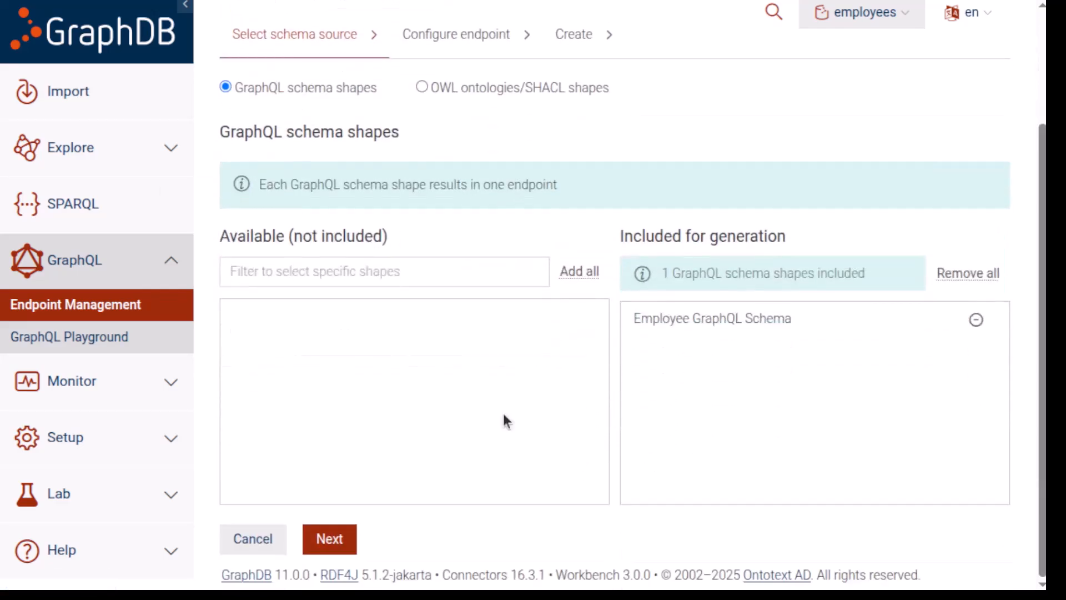
Create the endpoint with the default parameters, finish the setup, and open the GraphQL Playground.
left_click(327, 539)
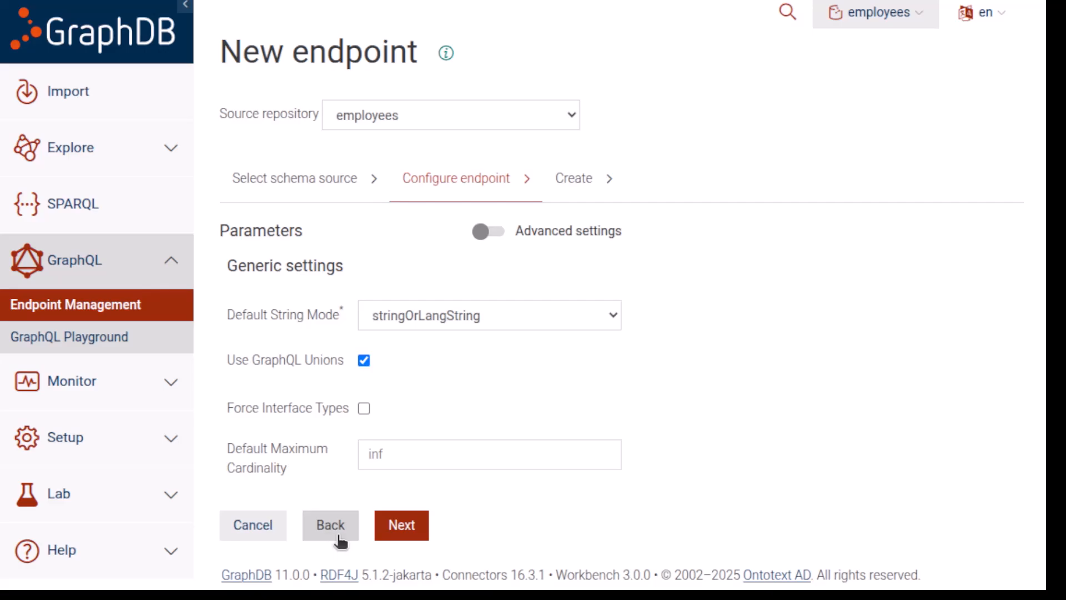
left_click(378, 524)
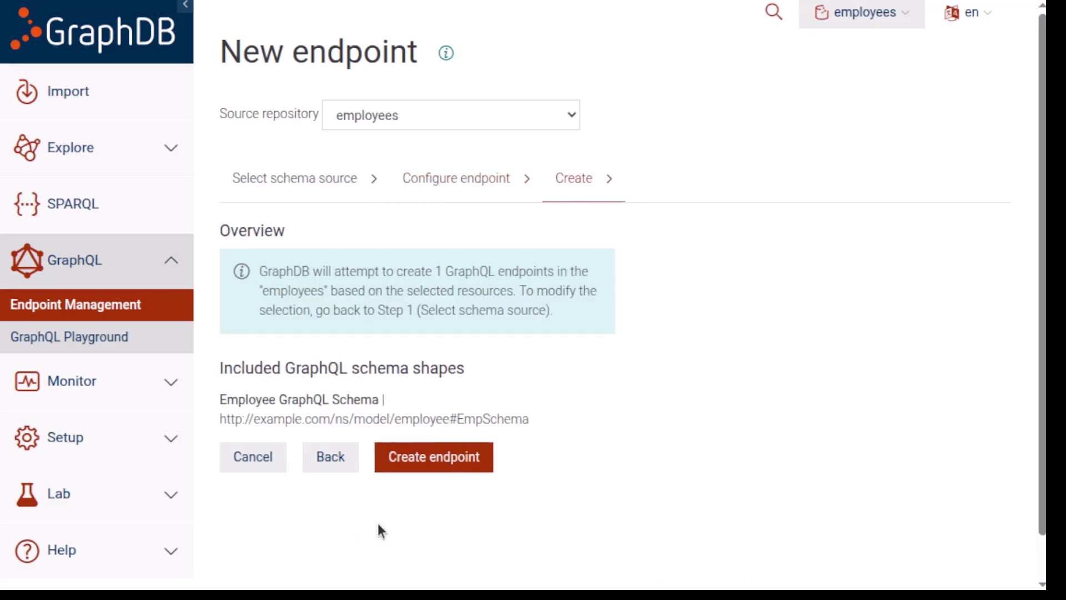
left_click(406, 458)
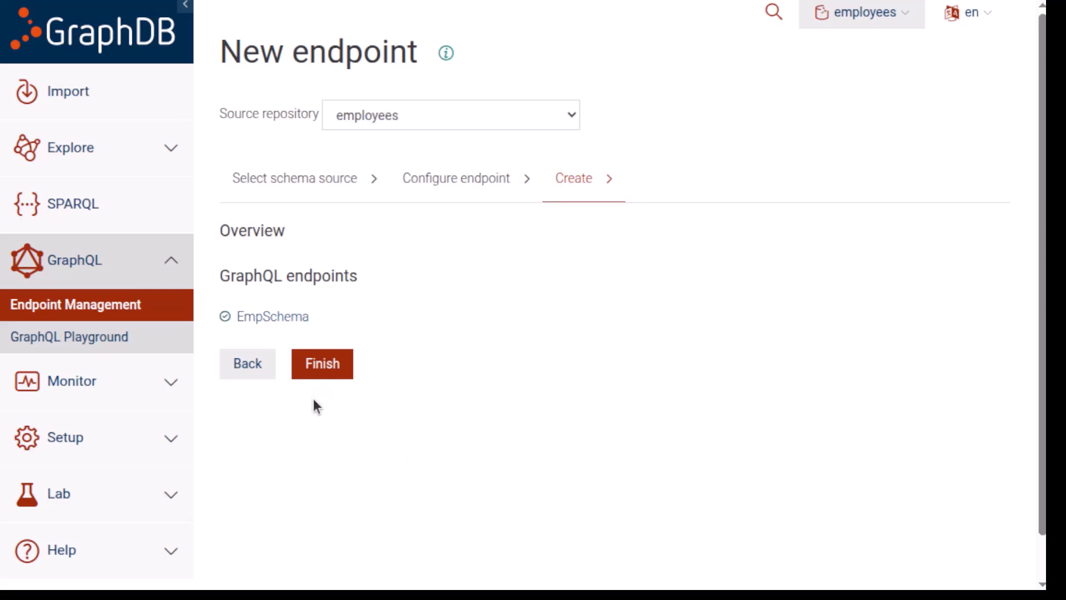
left_click(328, 377)
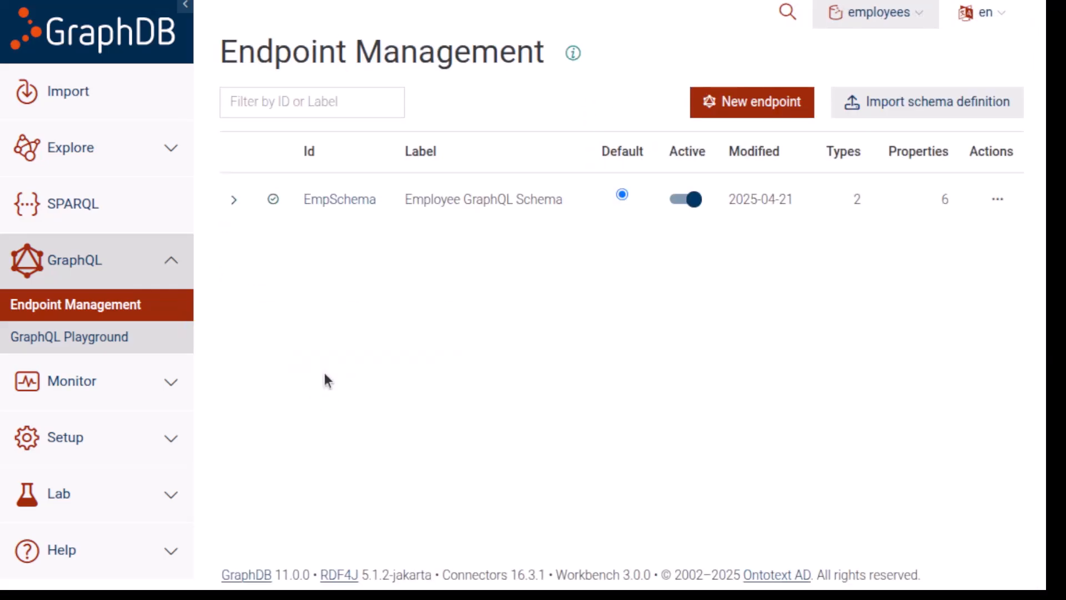
left_click(101, 344)
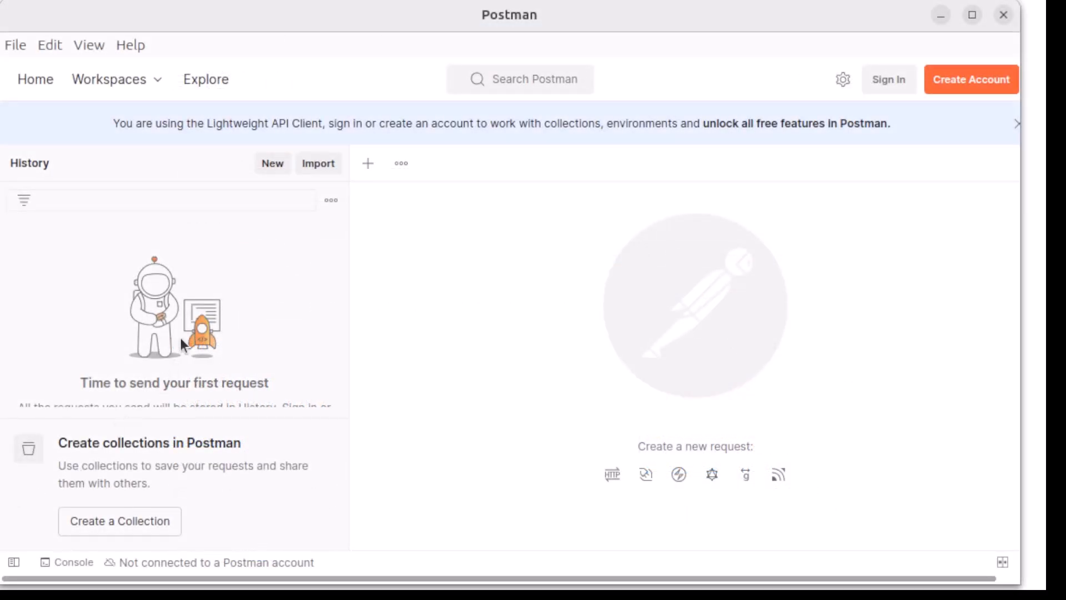
left_click(274, 164)
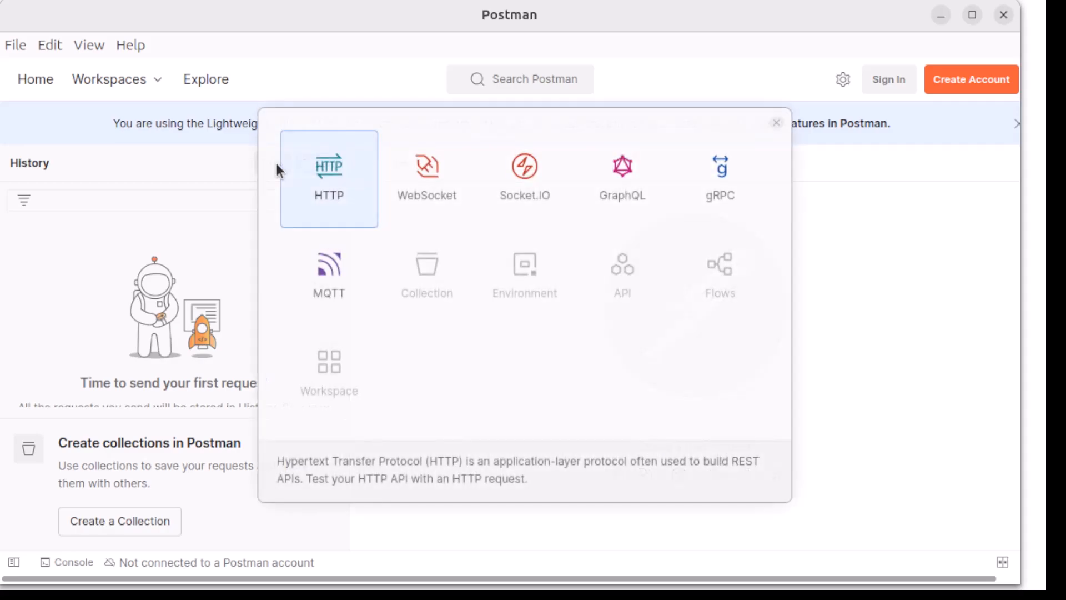
left_click(623, 183)
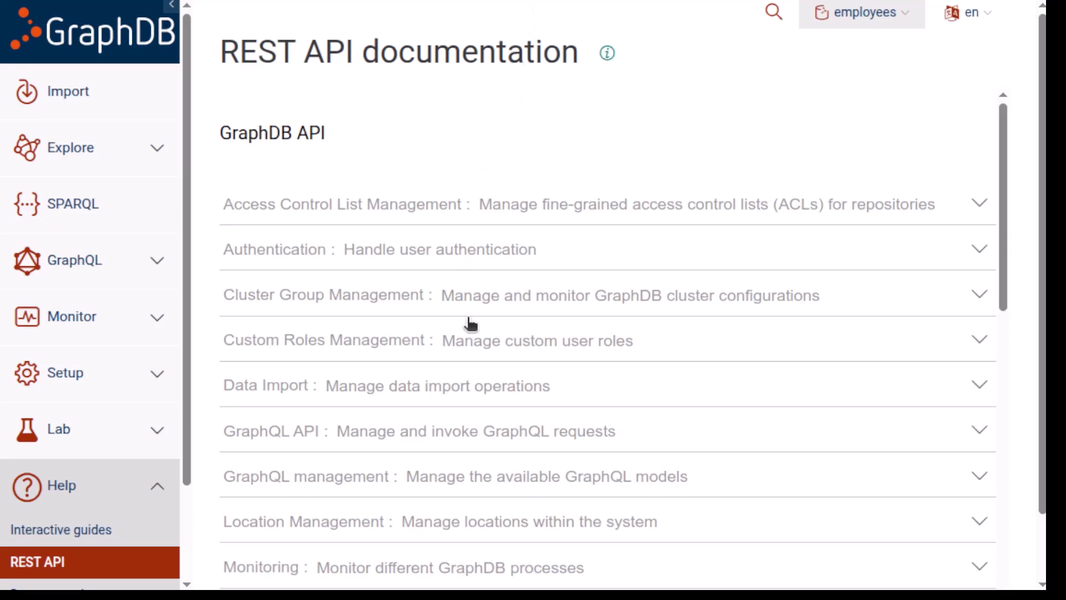
left_click(395, 438)
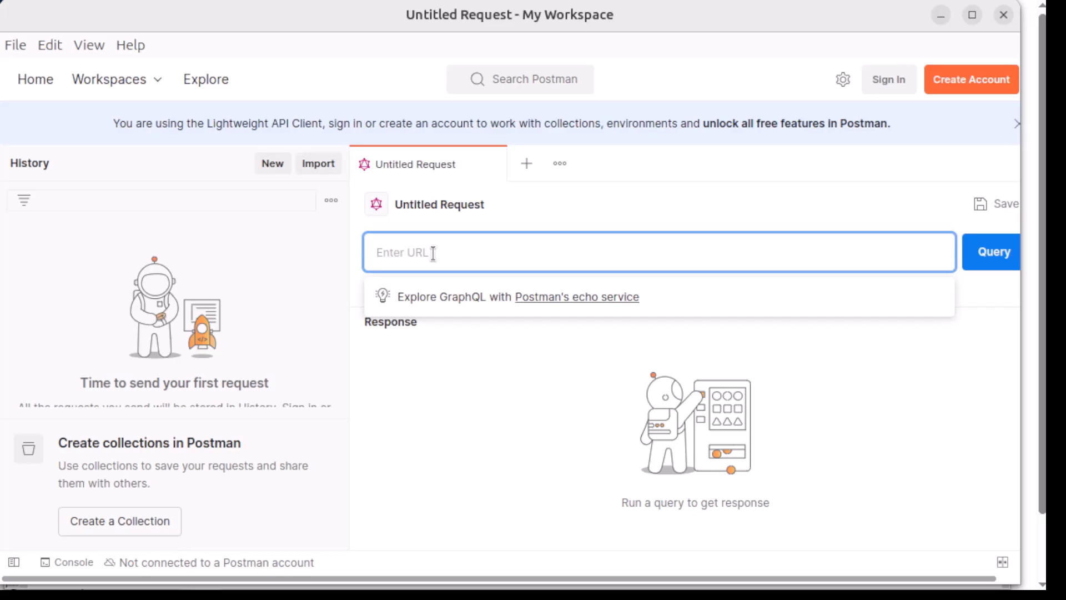
type("http://localhost:7200/rest/repositories/employees/graphql/EmpSchema")
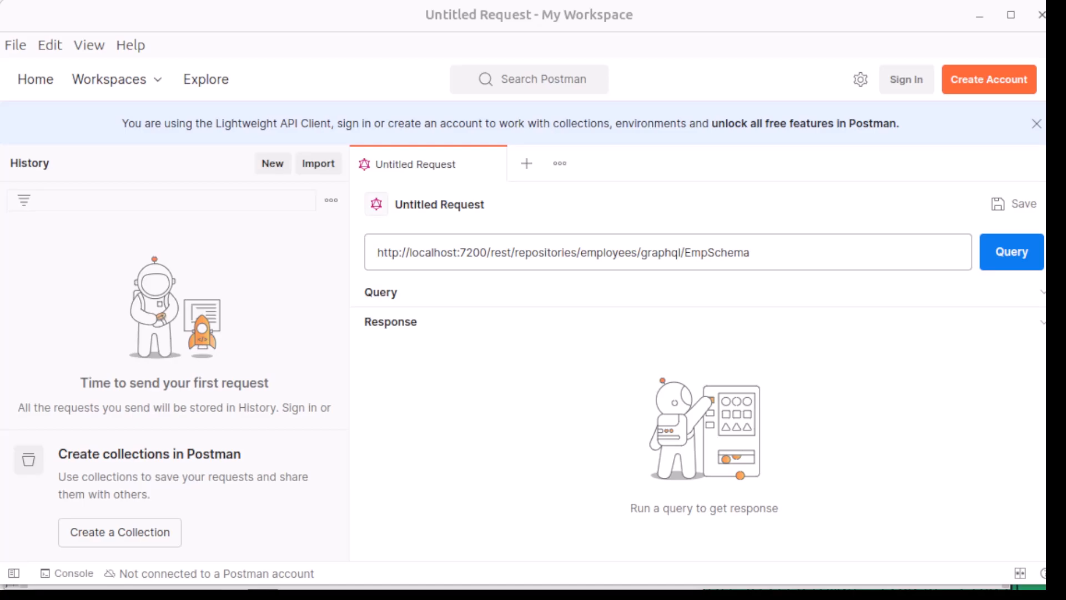
Expand the request's query builder and add the city field under the employee's address to the query.
left_click(1039, 293)
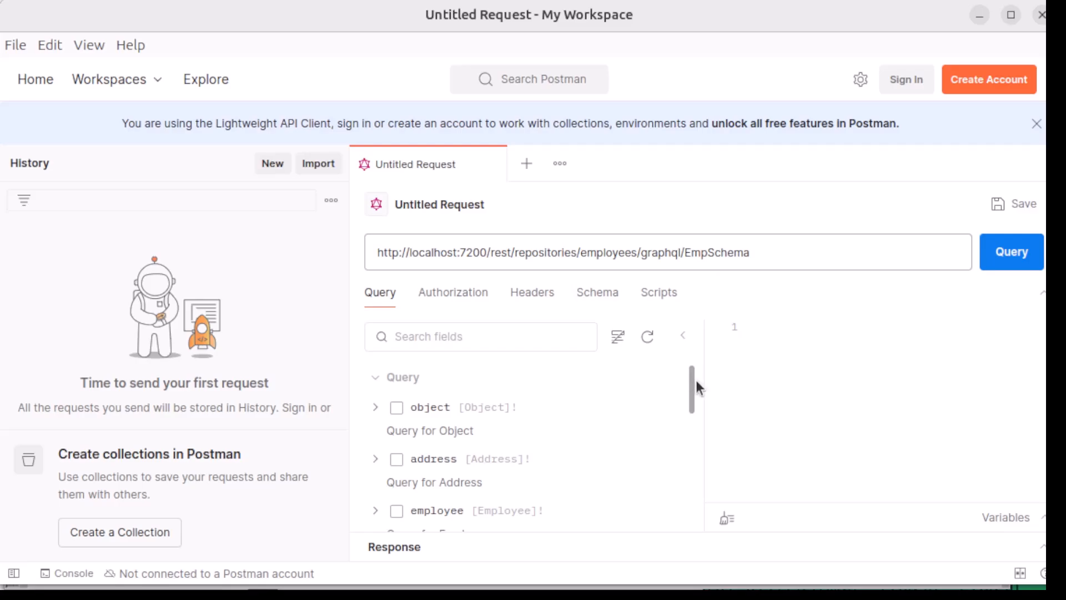
mouse_move(692, 383)
left_mouse_down()
mouse_move(714, 484)
mouse_move(691, 378)
left_mouse_up()
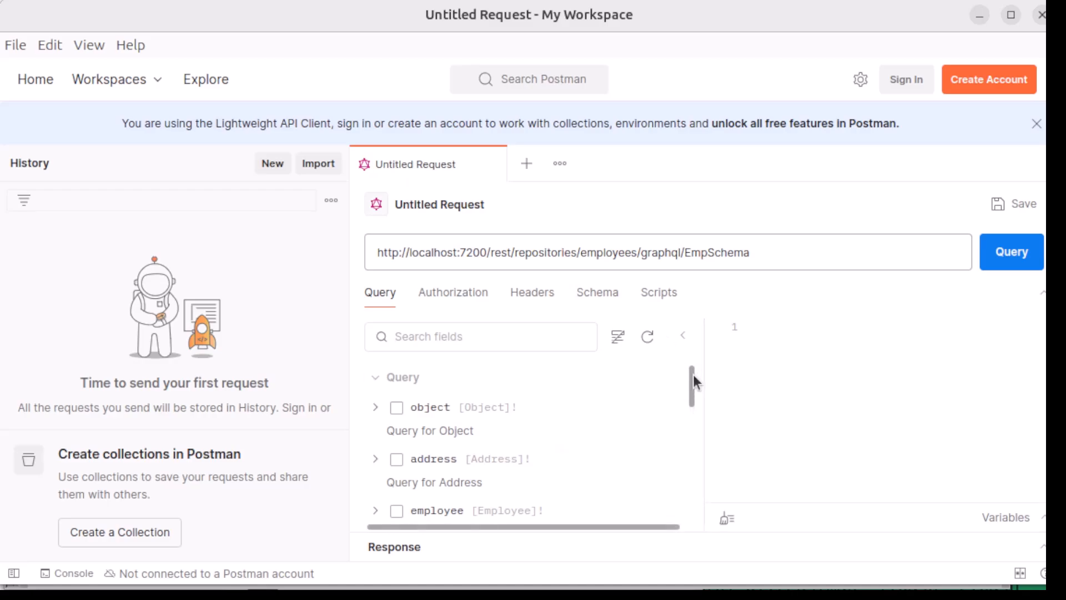
left_click_drag(693, 374, 711, 473)
left_click(376, 429)
left_click(399, 417)
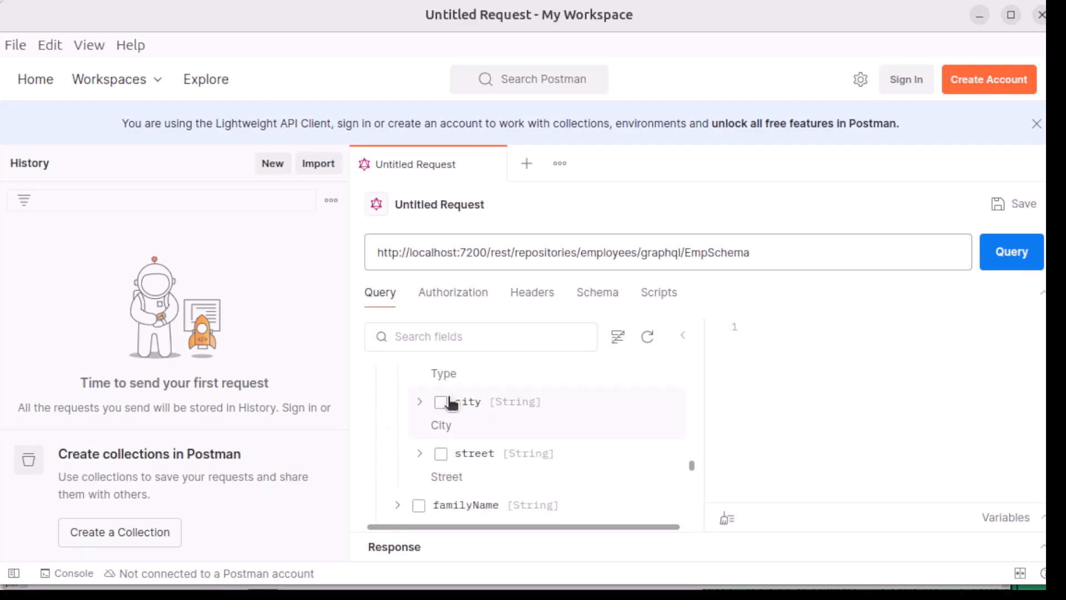
left_click(441, 402)
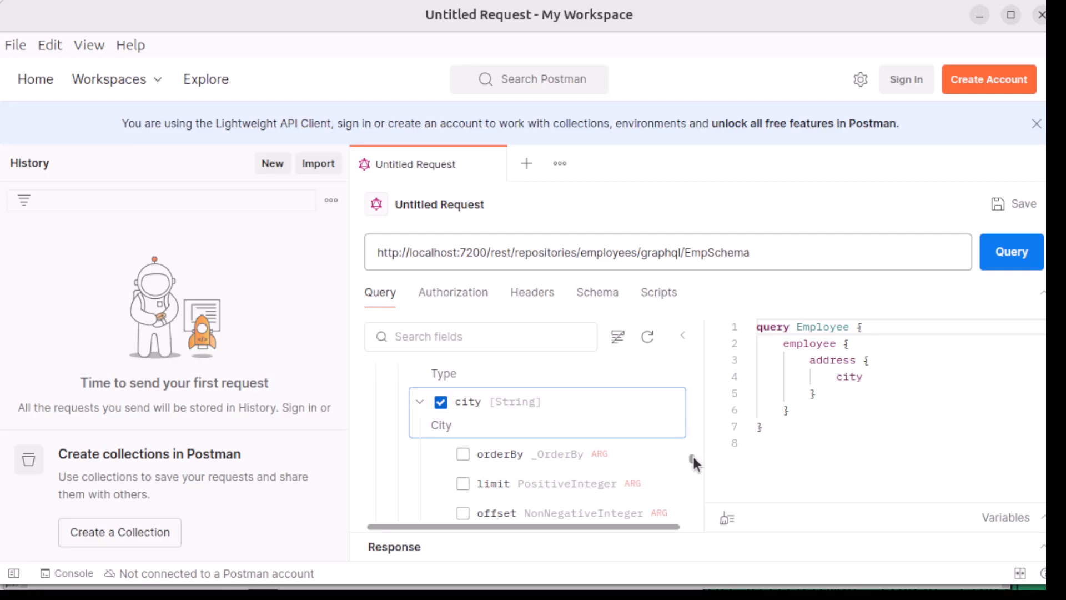
Add the employee's givenName and startDate fields to the query.
left_click_drag(695, 459, 691, 485)
left_click(418, 471)
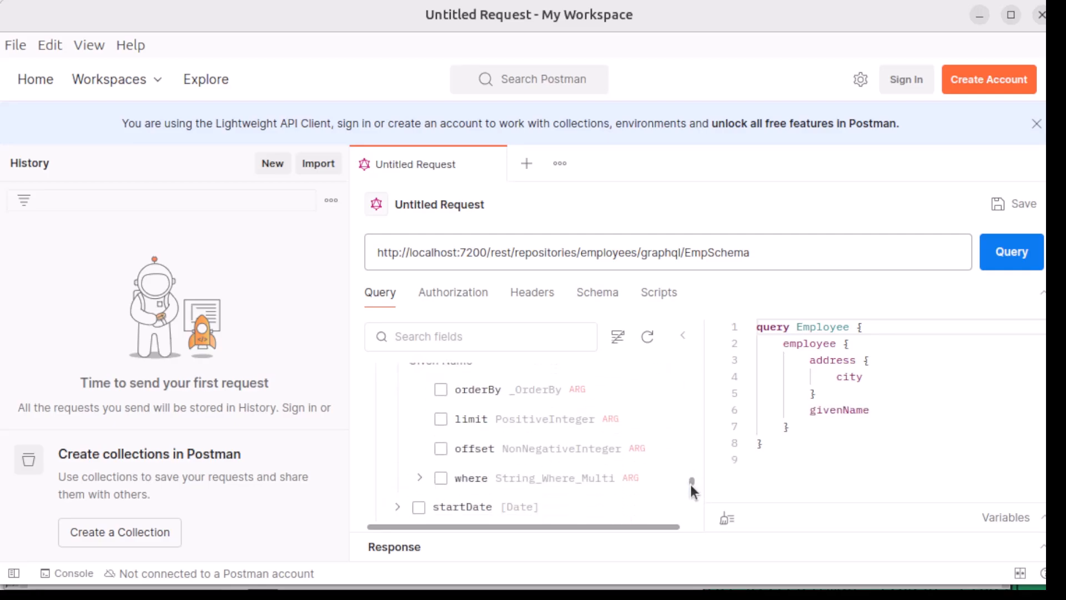
left_click(419, 485)
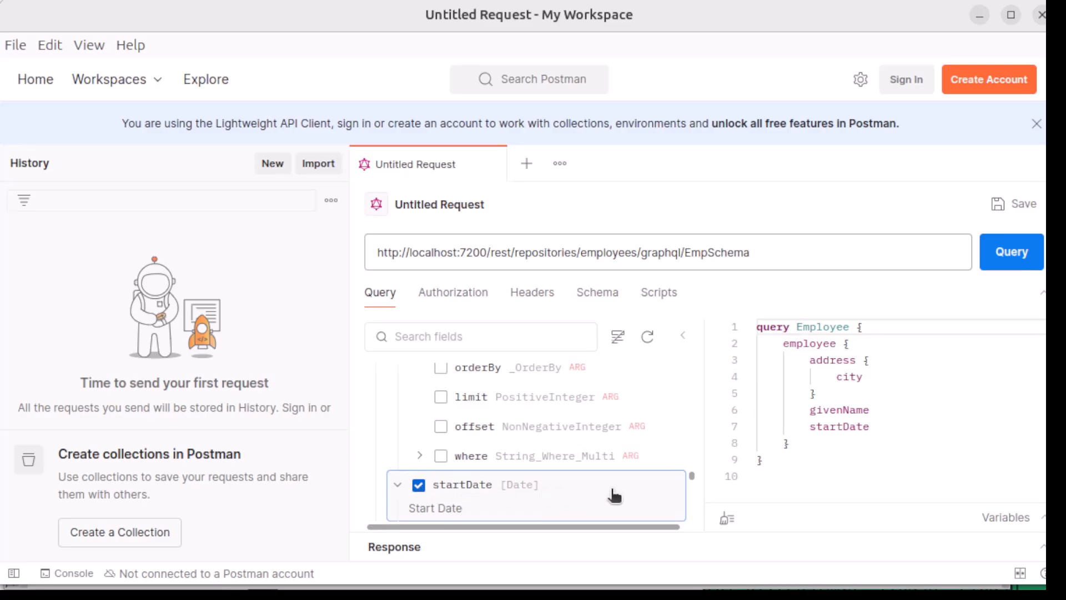
Filter the query's startDate field with a where argument of GT 2024-02-01.
scroll(692, 479, "down", 3)
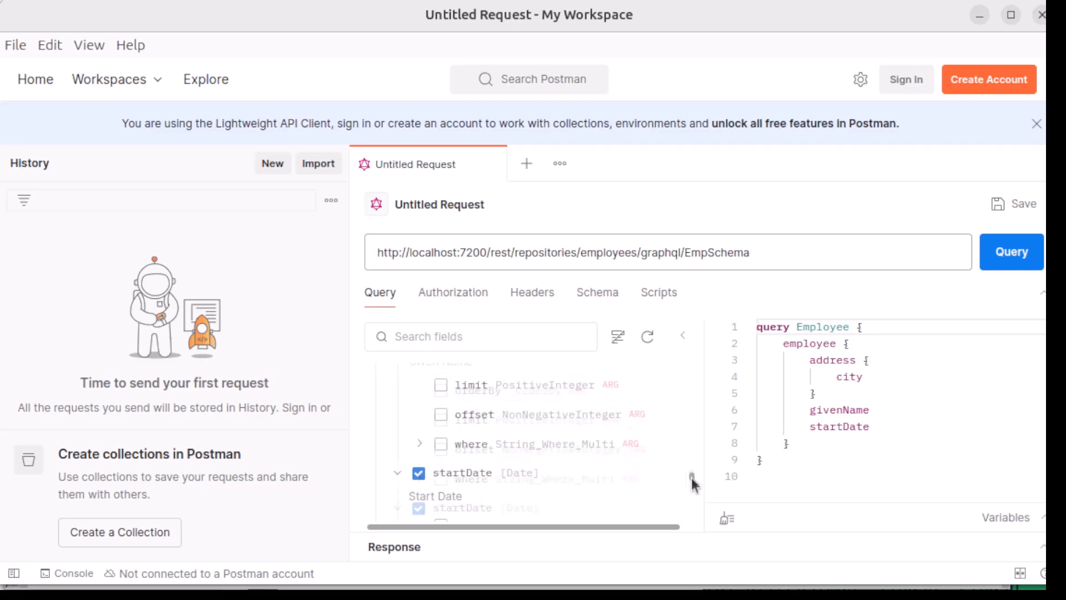
left_click(420, 419)
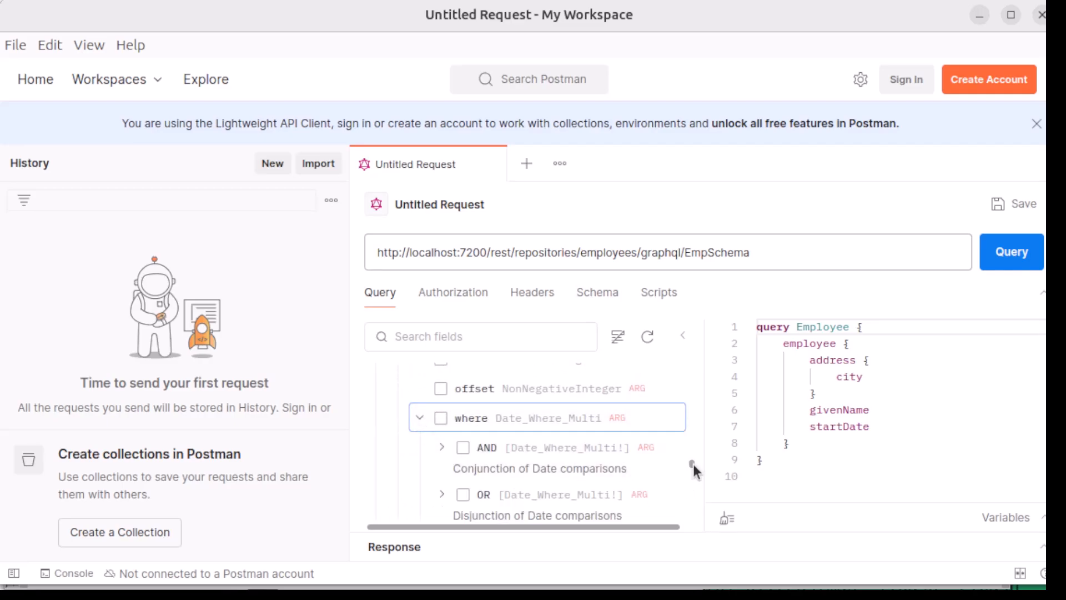
scroll(699, 473, "down", 5)
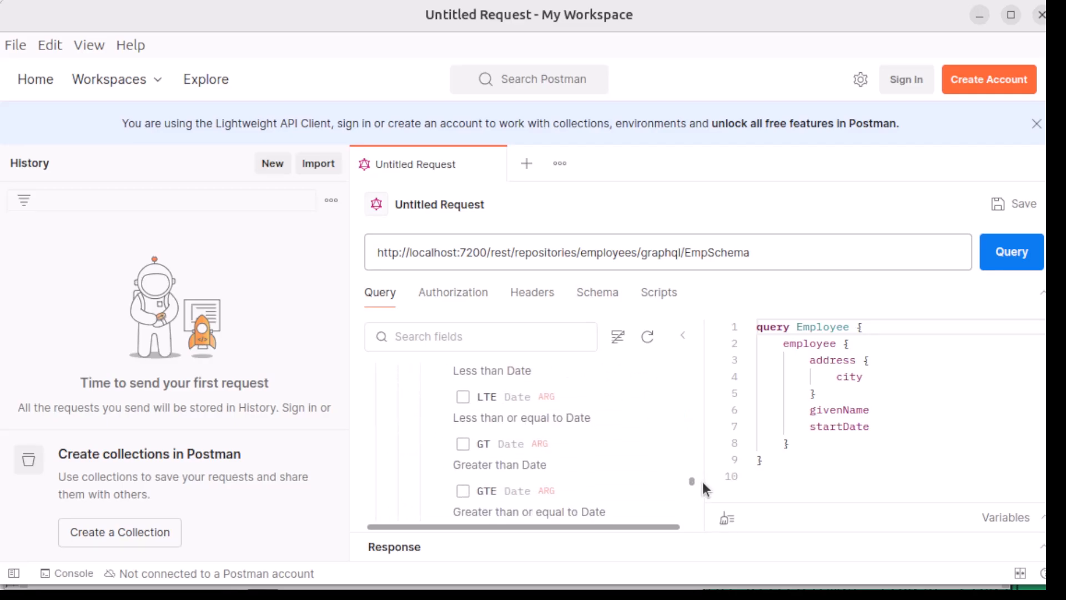
left_click(463, 443)
left_click(541, 443)
type("2024-02")
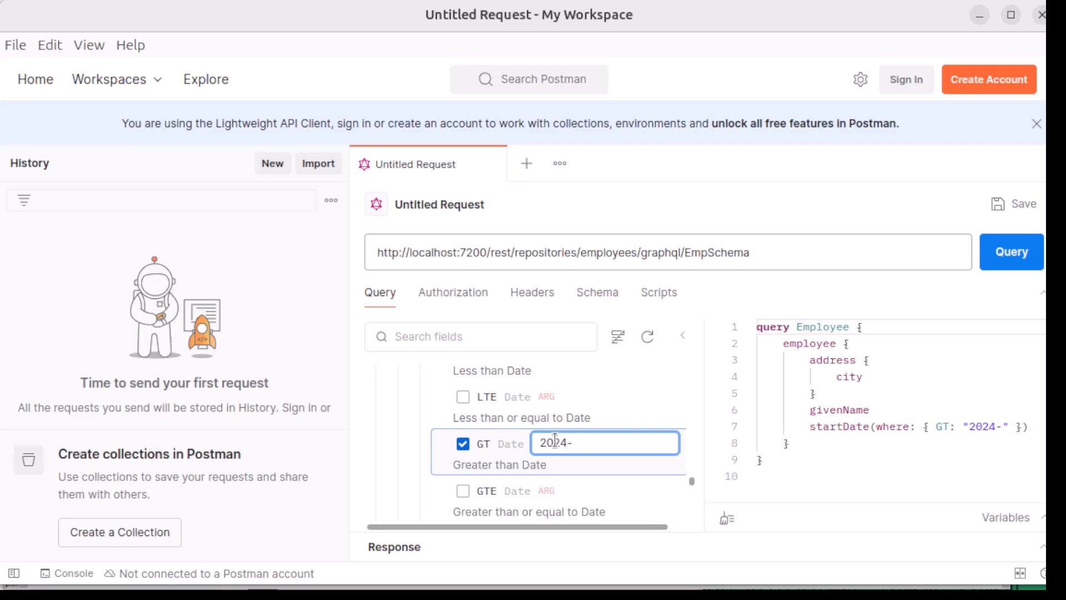
type("-01")
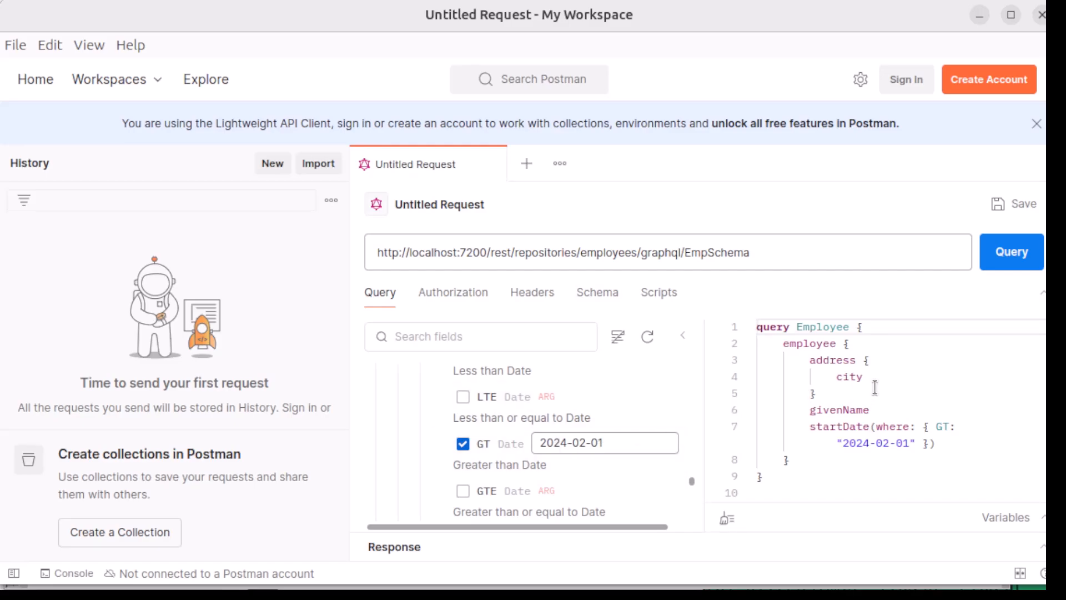
Run the employee query against the EmpSchema endpoint and review the full JSON response body.
left_click(996, 251)
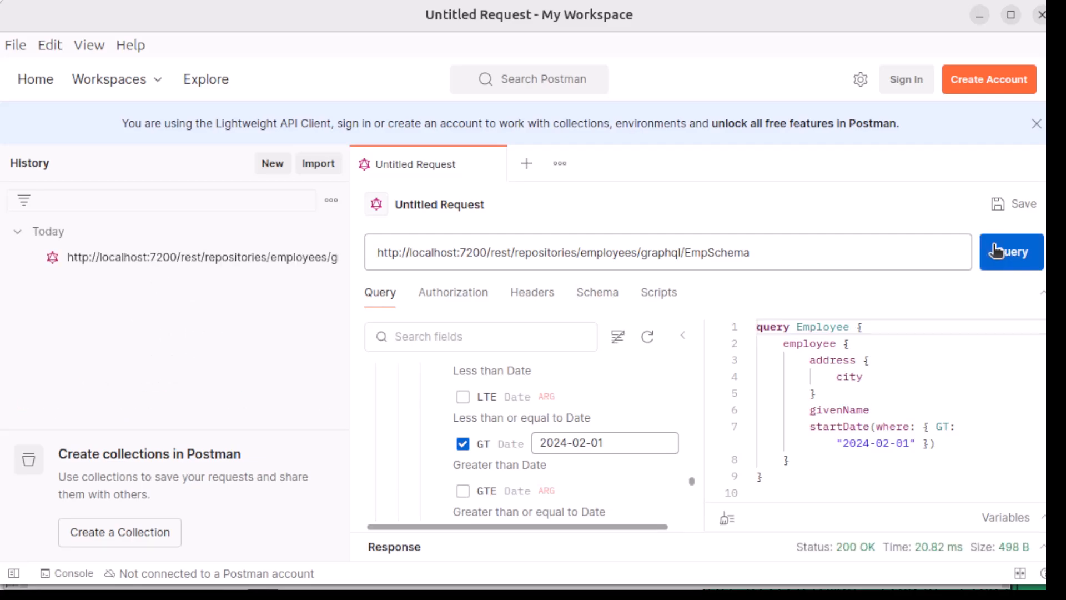
scroll(533, 500, "down", 2)
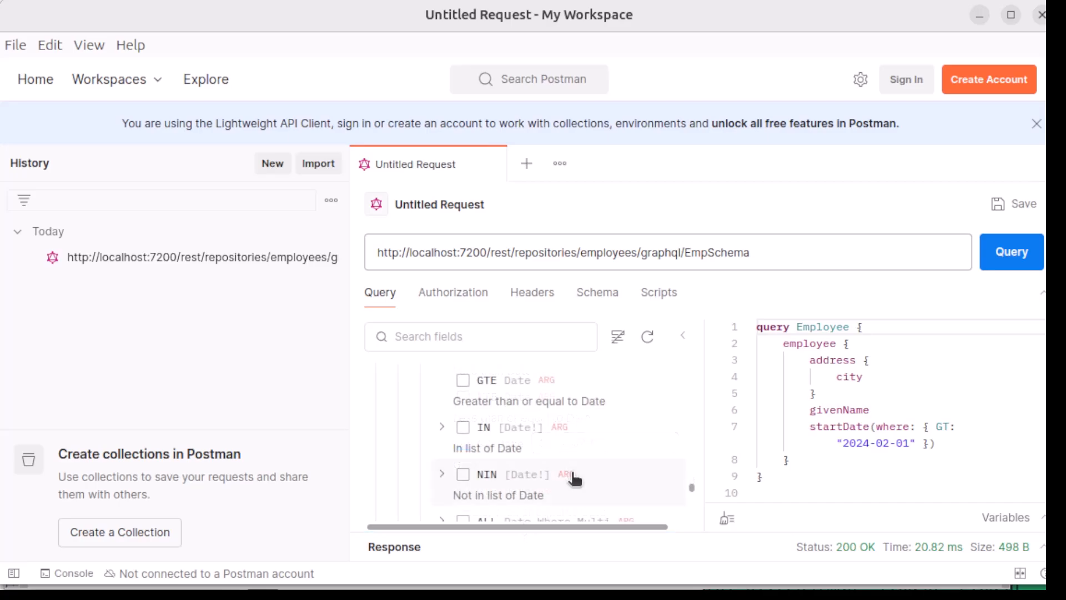
left_click(1042, 293)
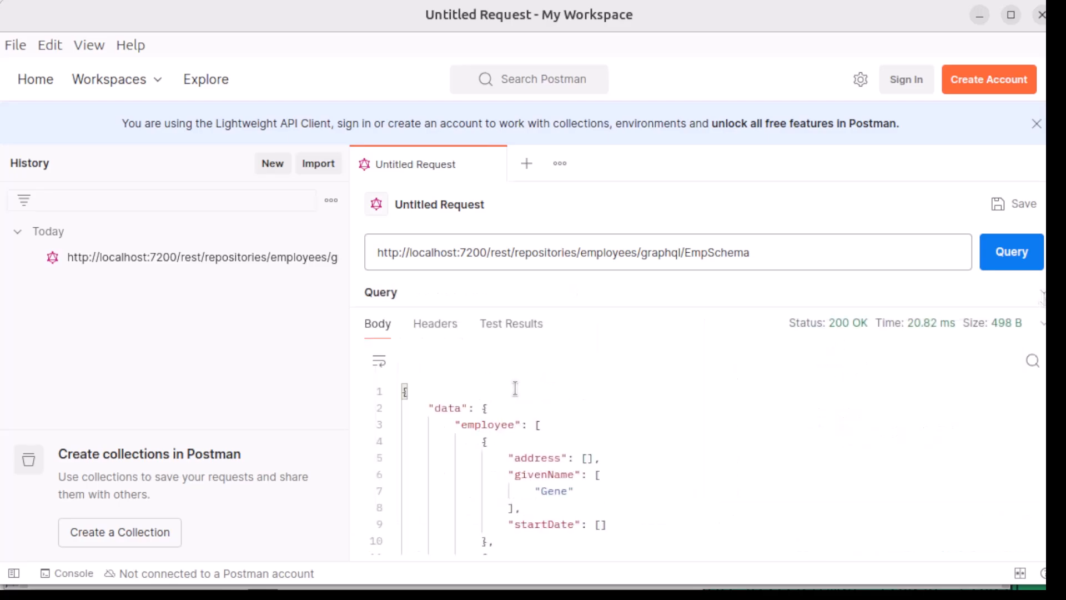
scroll(515, 389, "down", 3)
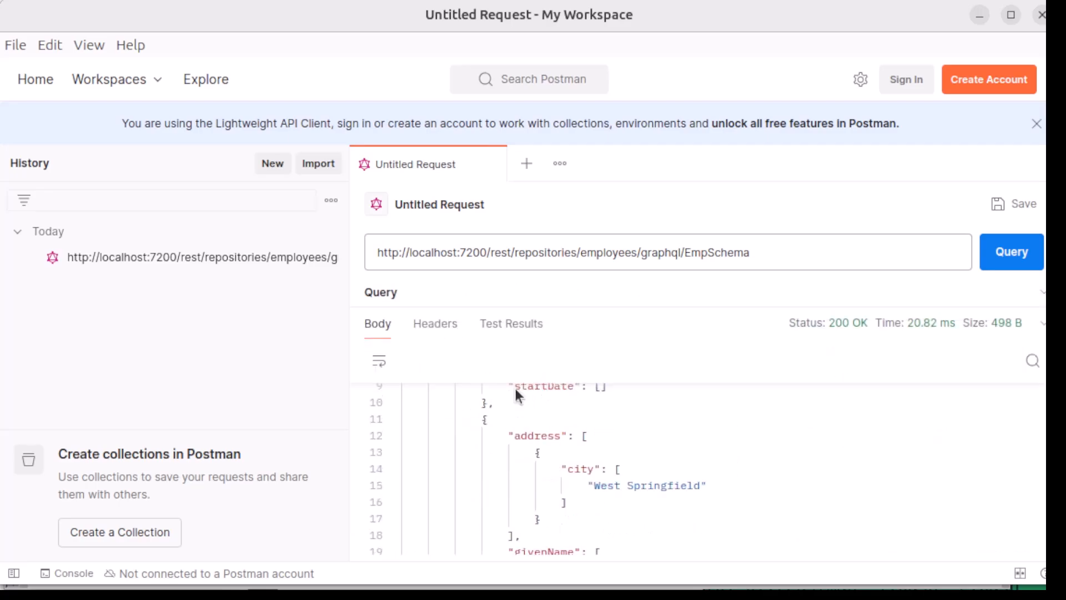
scroll(516, 395, "down", 4)
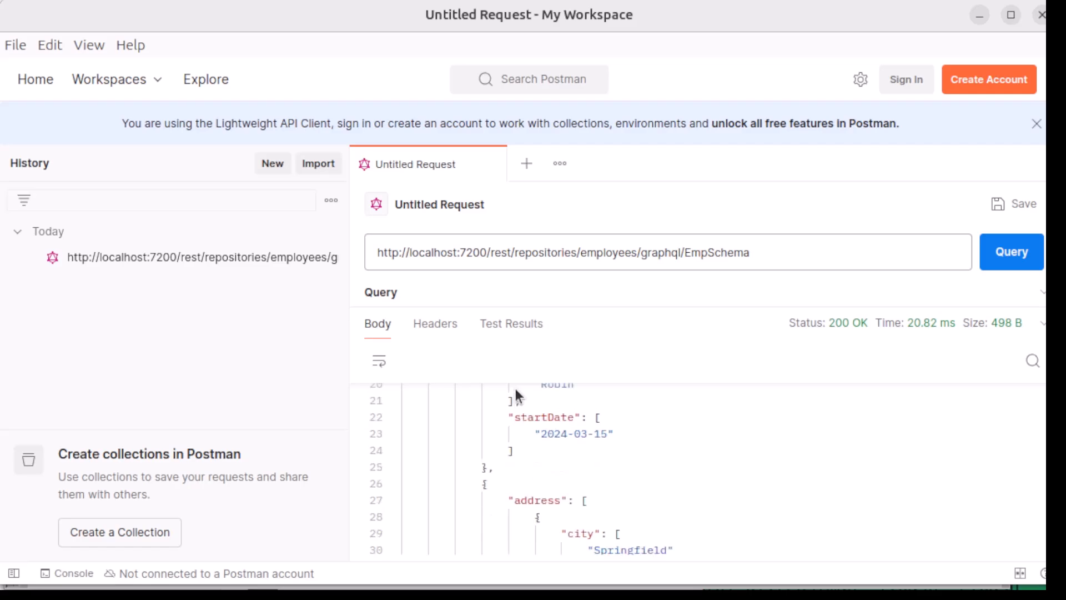
scroll(515, 388, "down", 2)
scroll(516, 388, "down", 2)
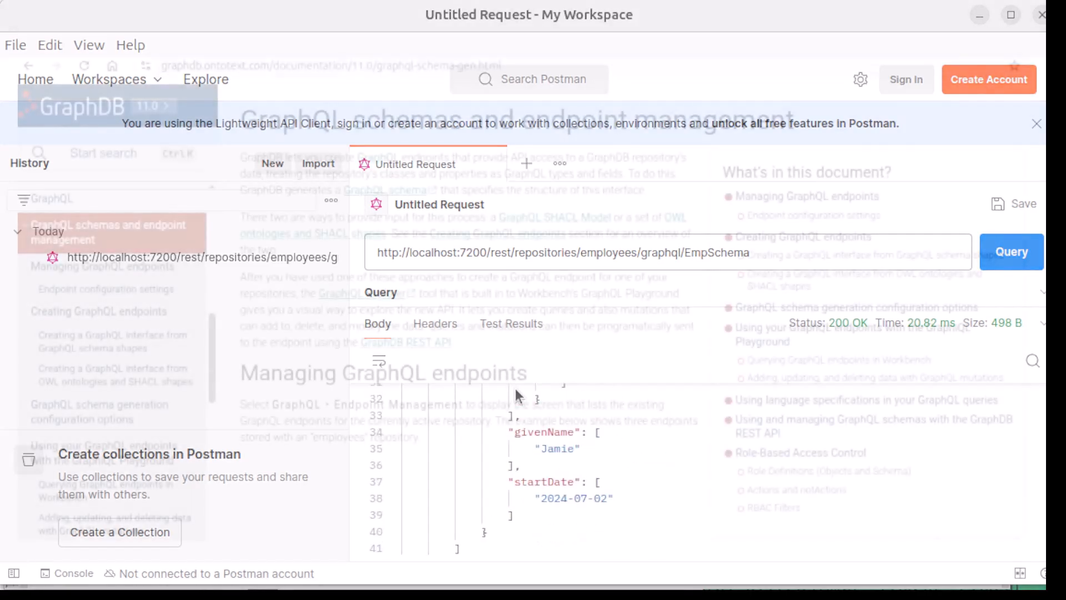